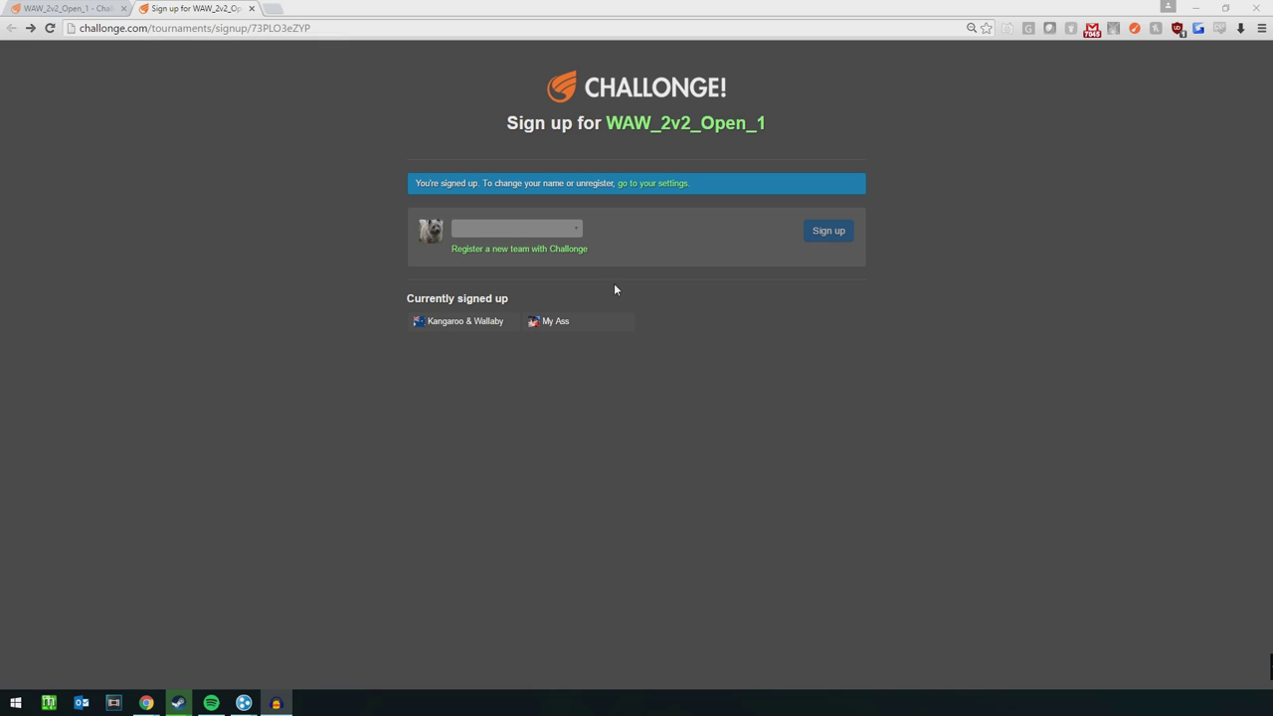
- Open the form for registering a new team from the WAW_2v2_Open_1 sign-up page
click(523, 249)
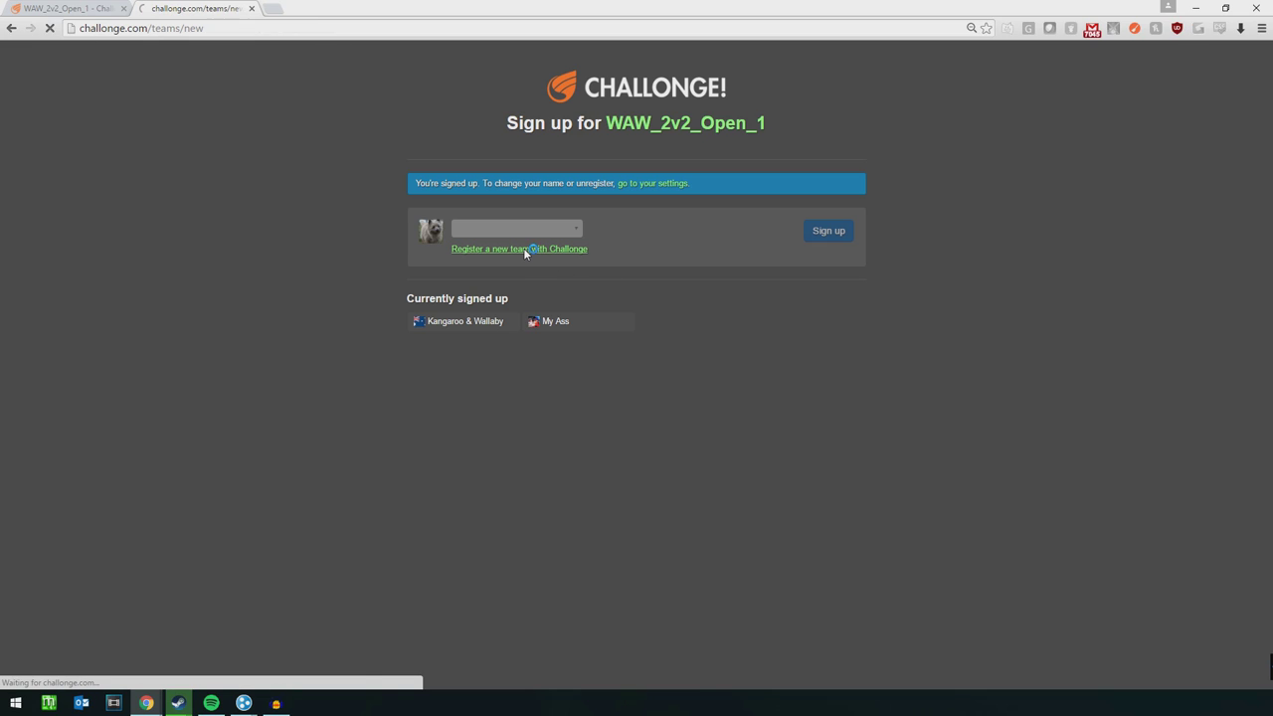
click(259, 198)
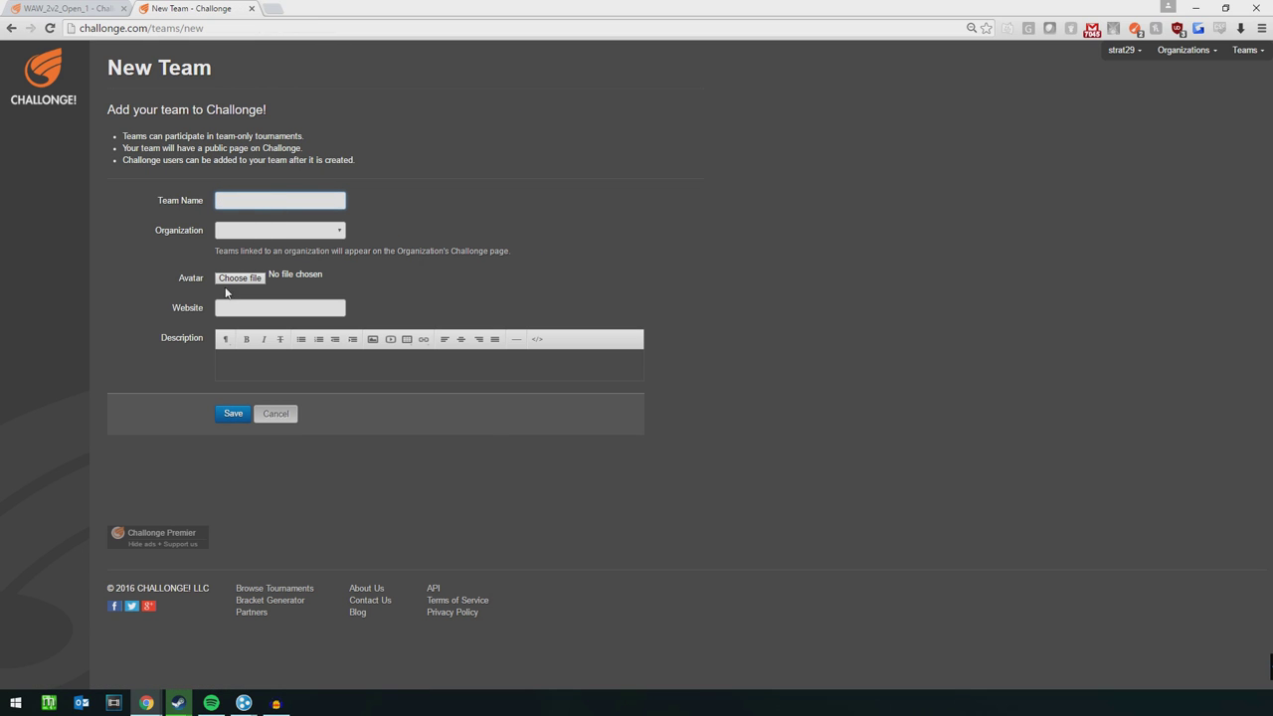
- Open the AUProgaming team's member management page and view its add-member field and the captain and owner roles
click(66, 8)
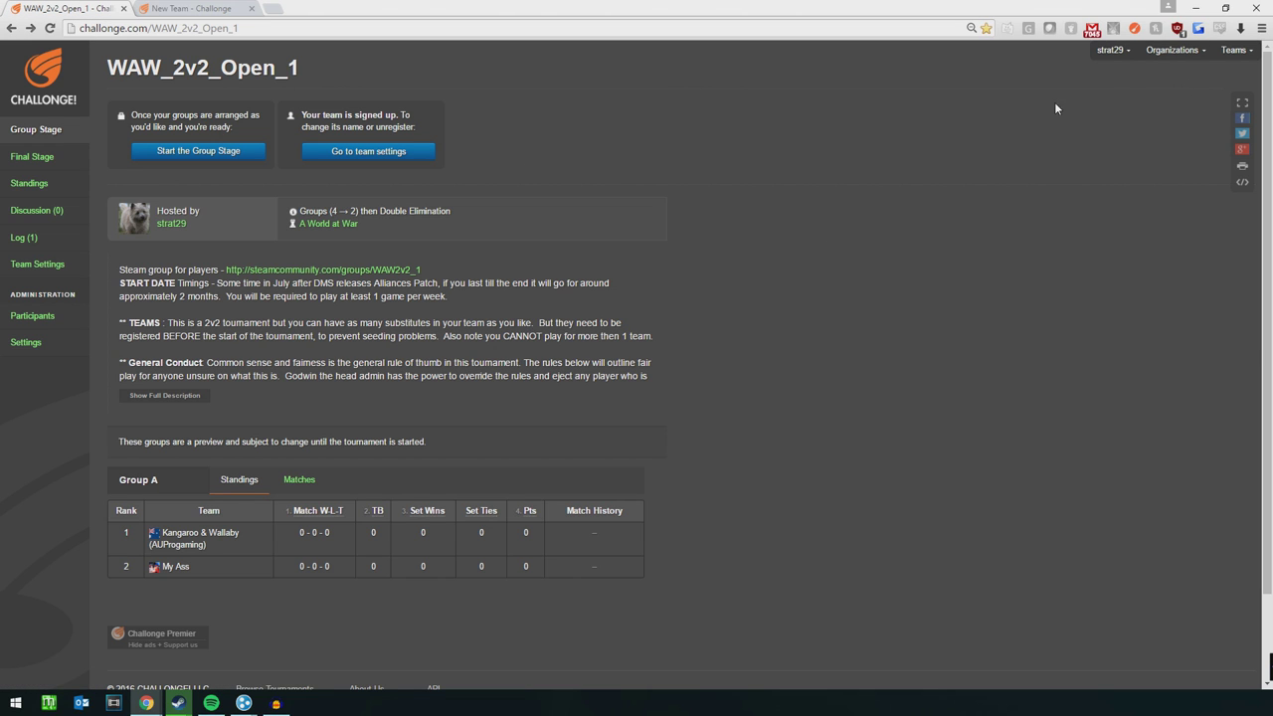
click(1236, 50)
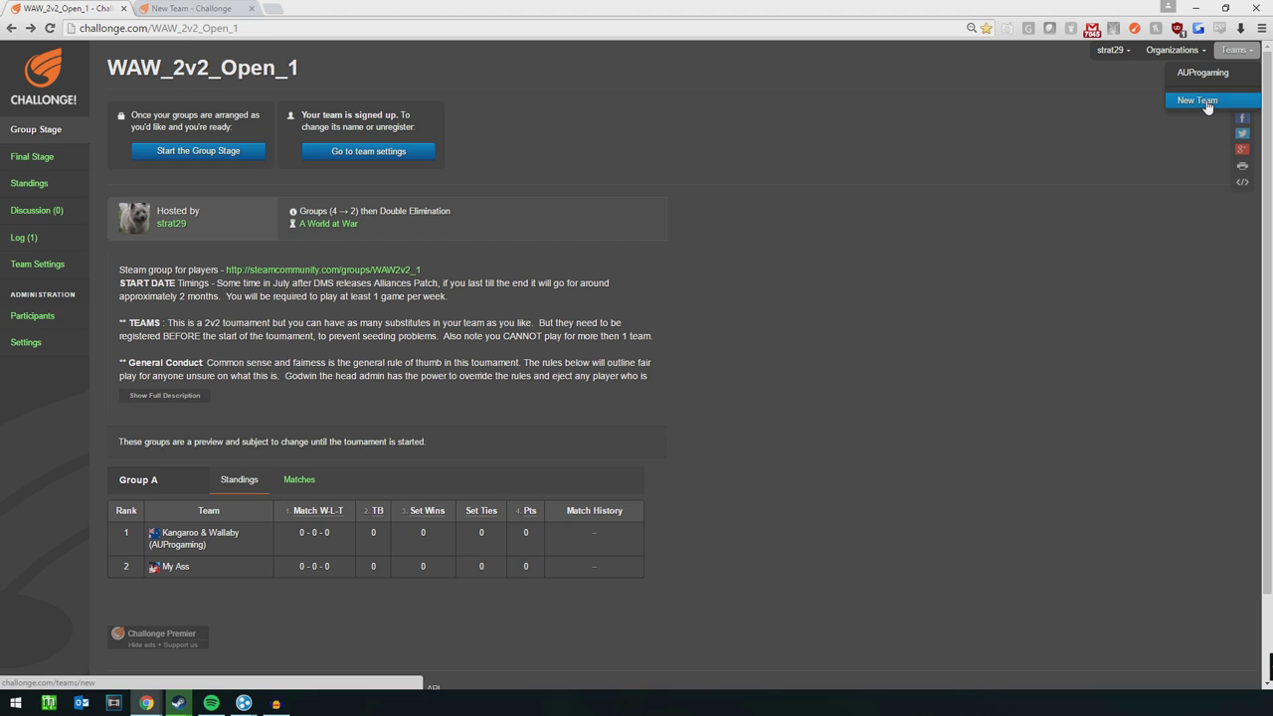
click(1204, 74)
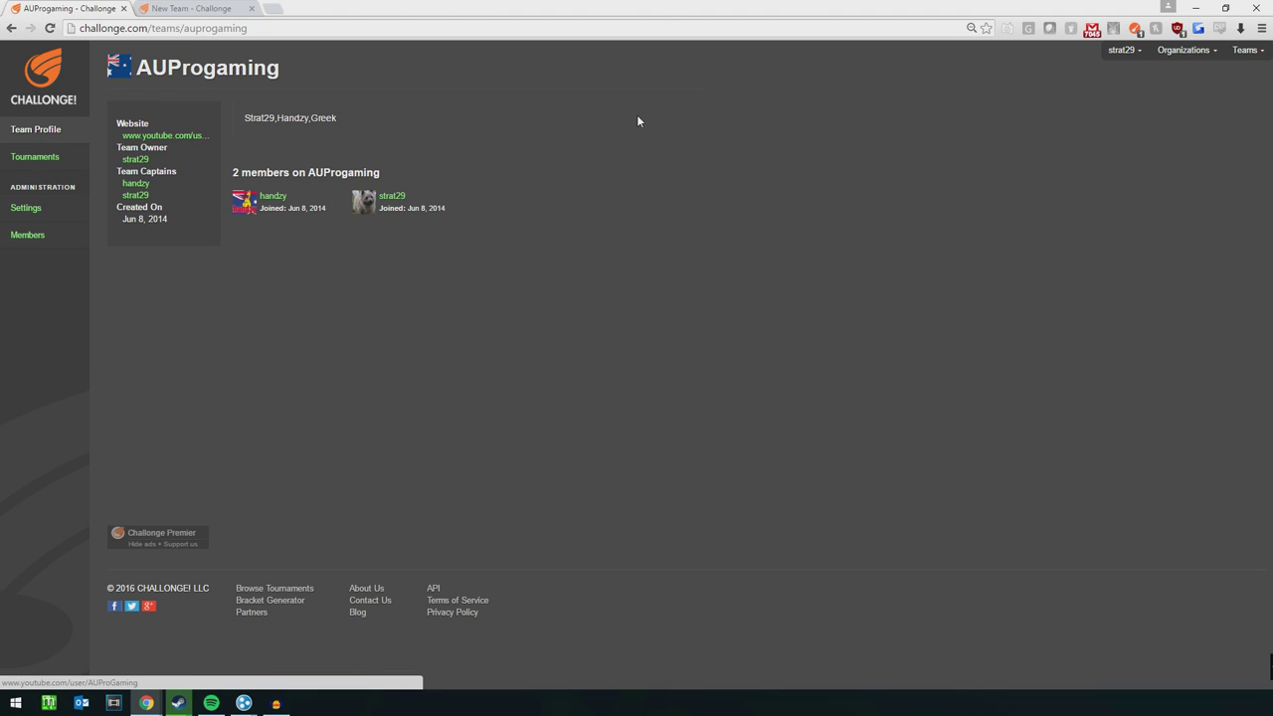
click(46, 231)
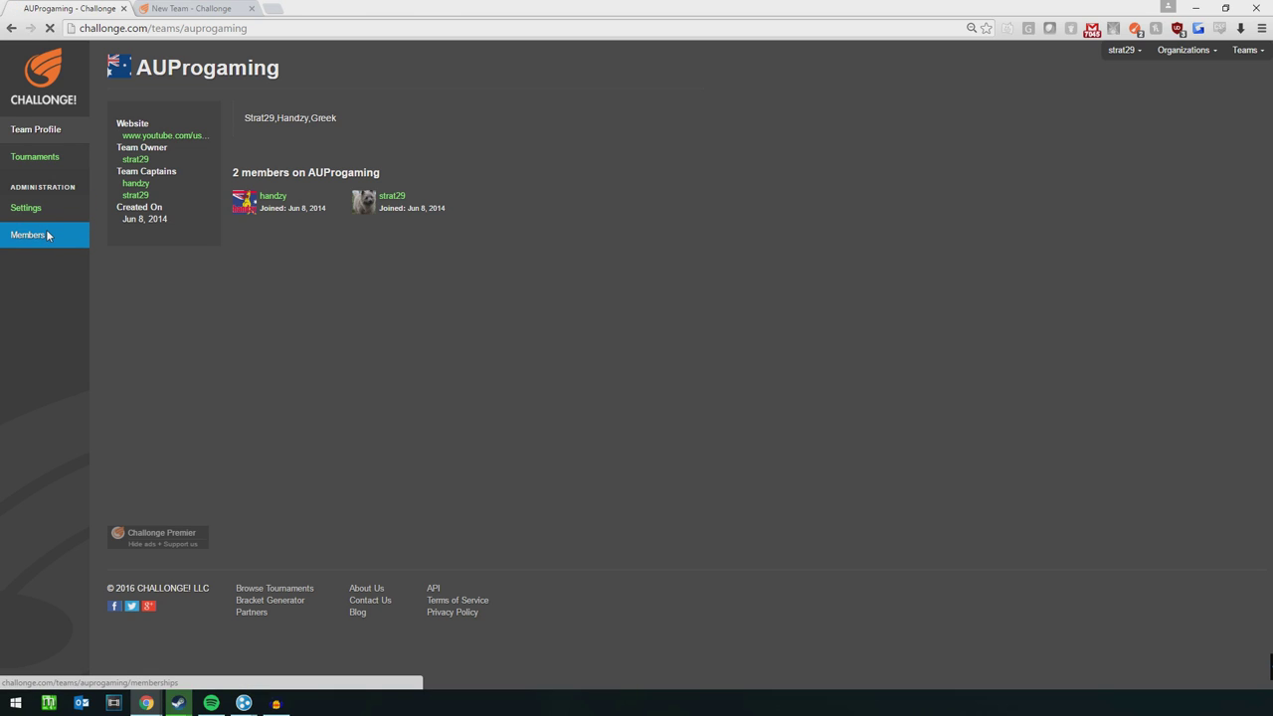
click(235, 159)
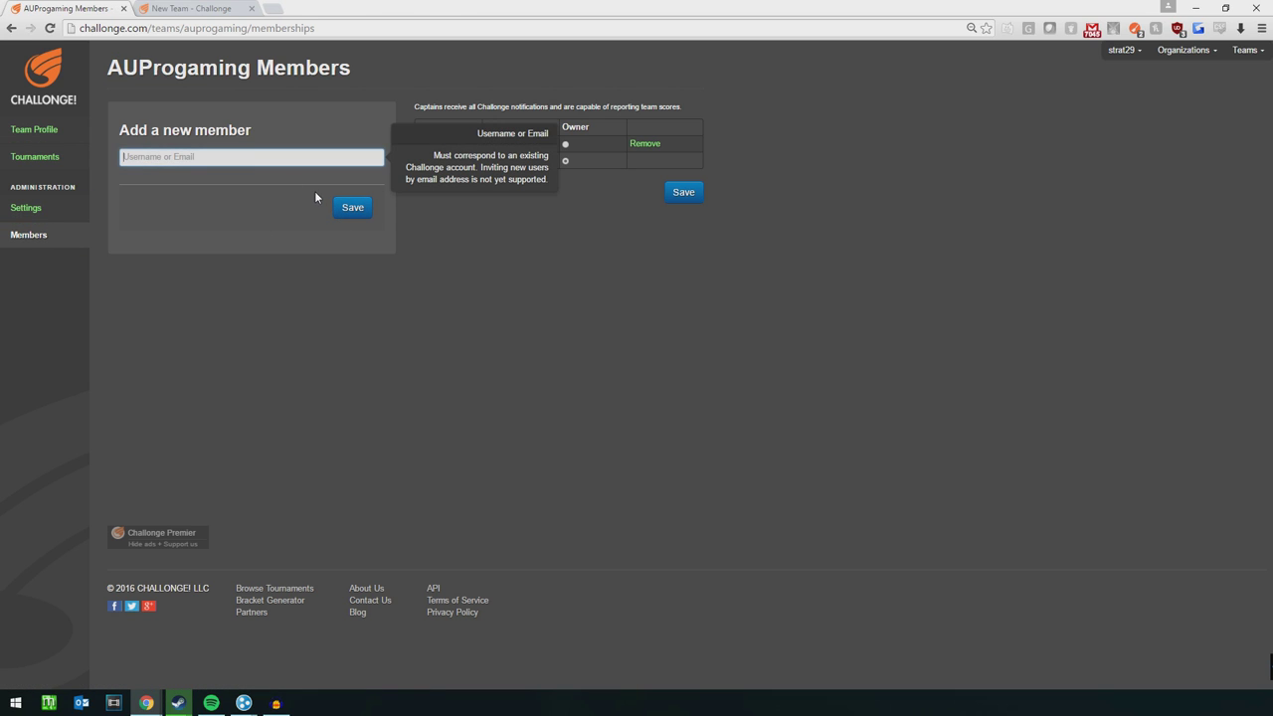
click(584, 205)
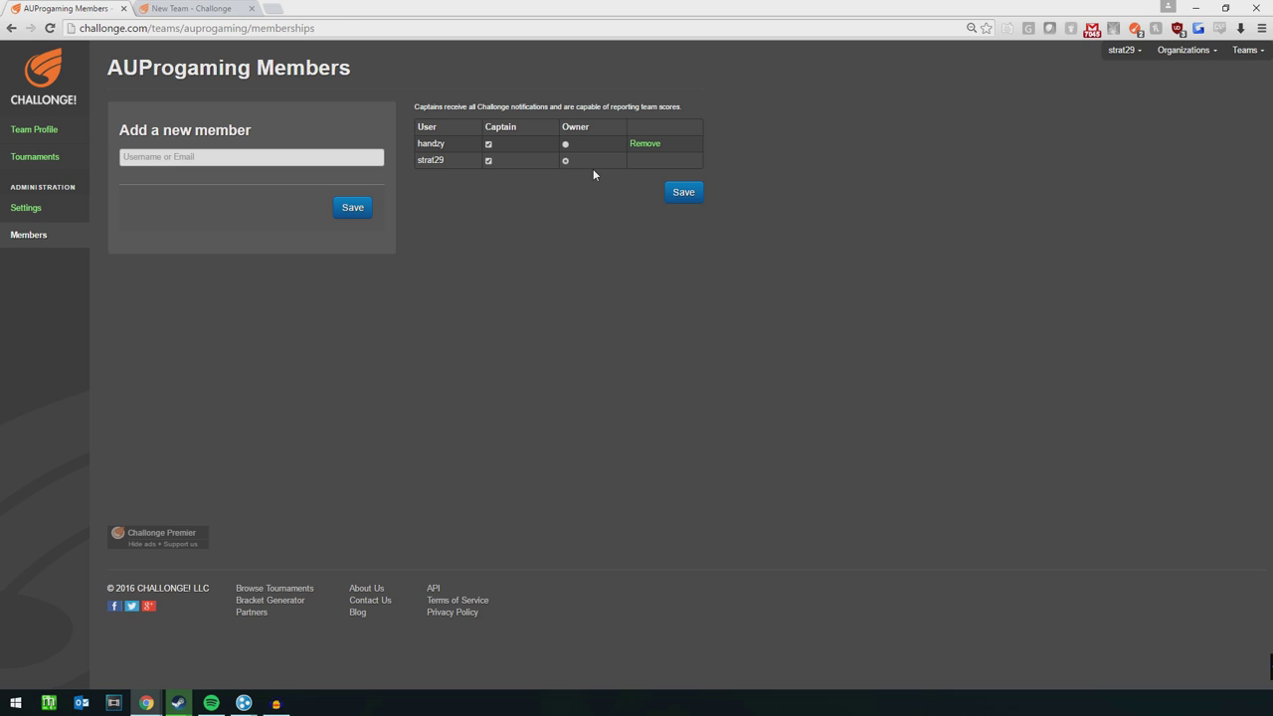
- Go back to the AUProgaming team profile, and return from the new team form to the WAW_2v2_Open_1 sign-up page
key(alt+Left)
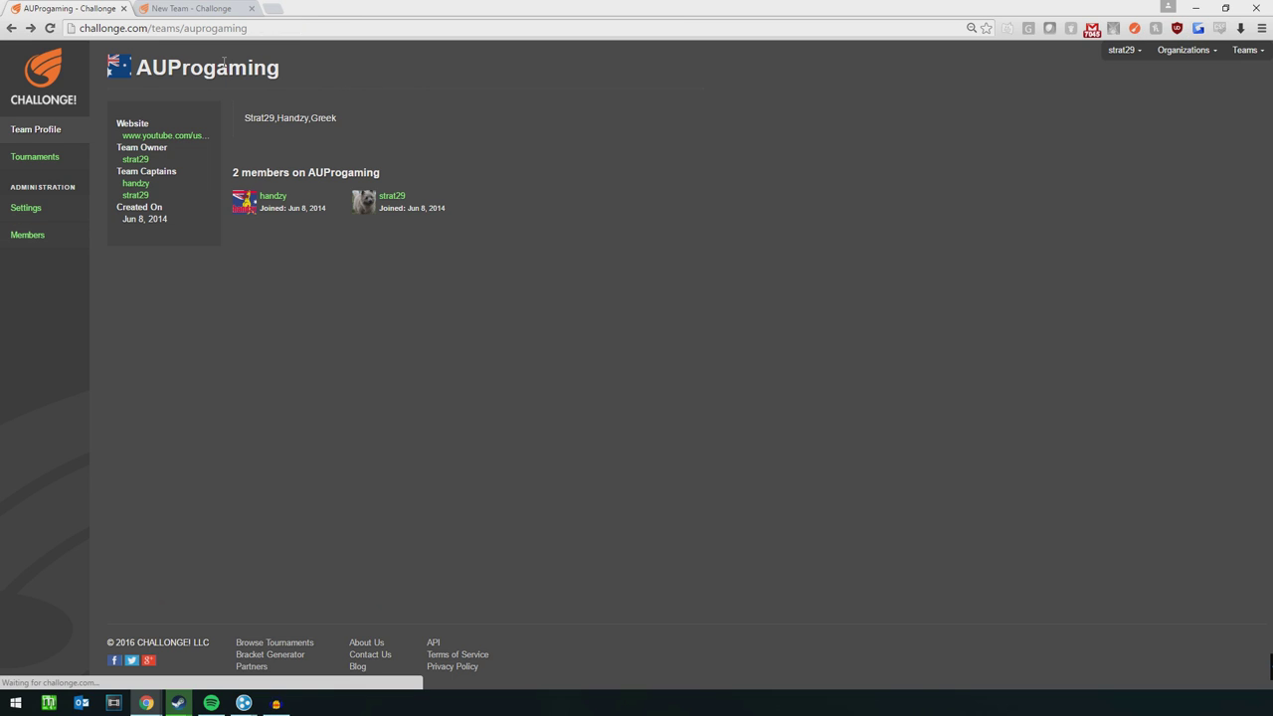
click(186, 12)
click(97, 10)
click(225, 11)
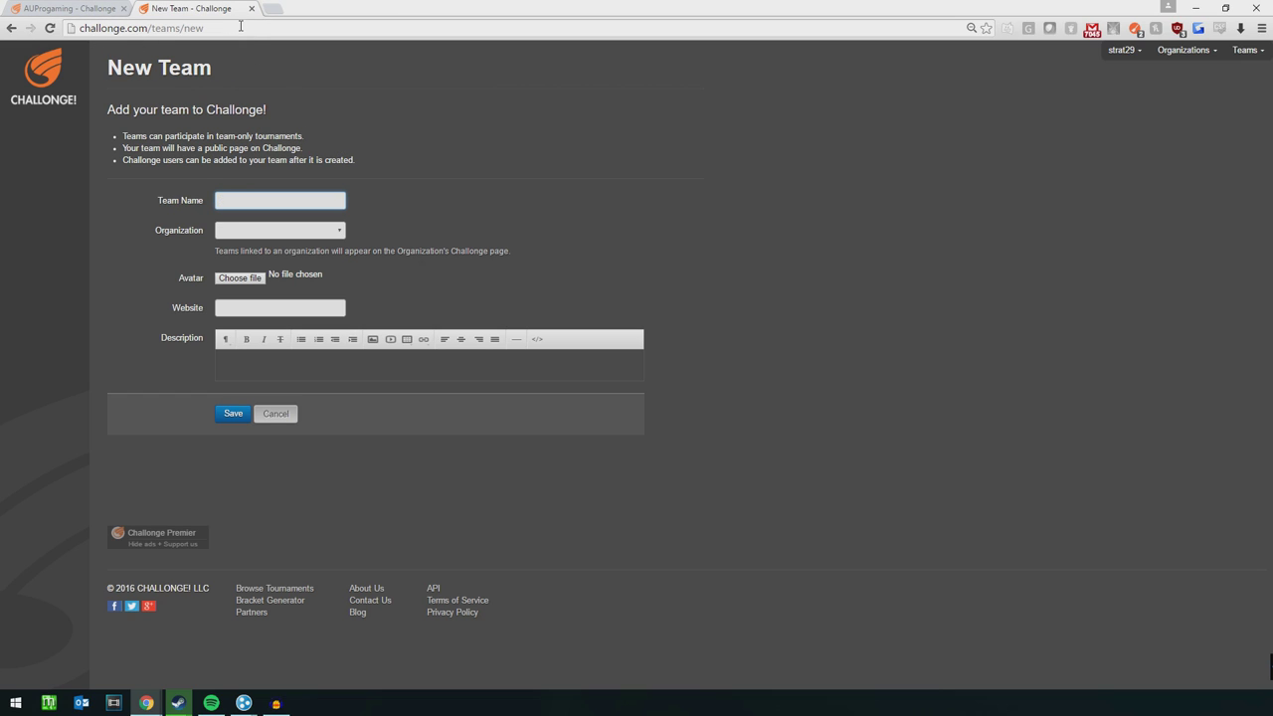
key(alt+Left)
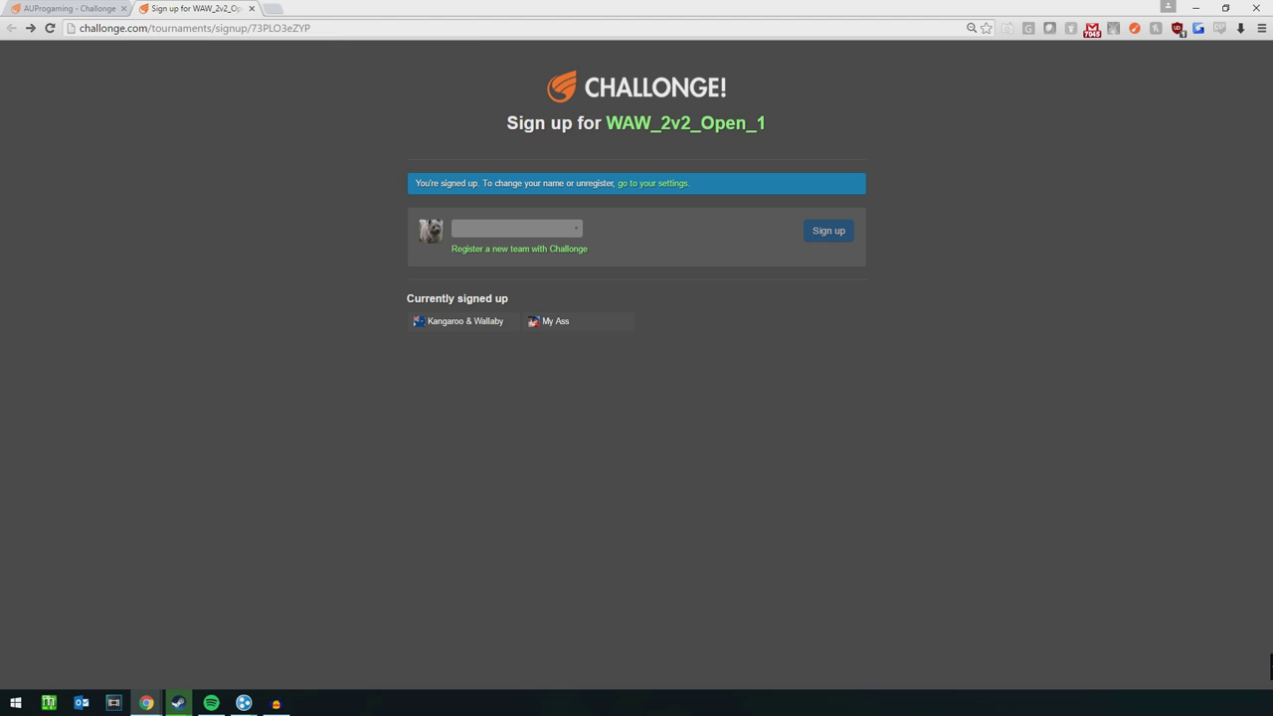
click(179, 702)
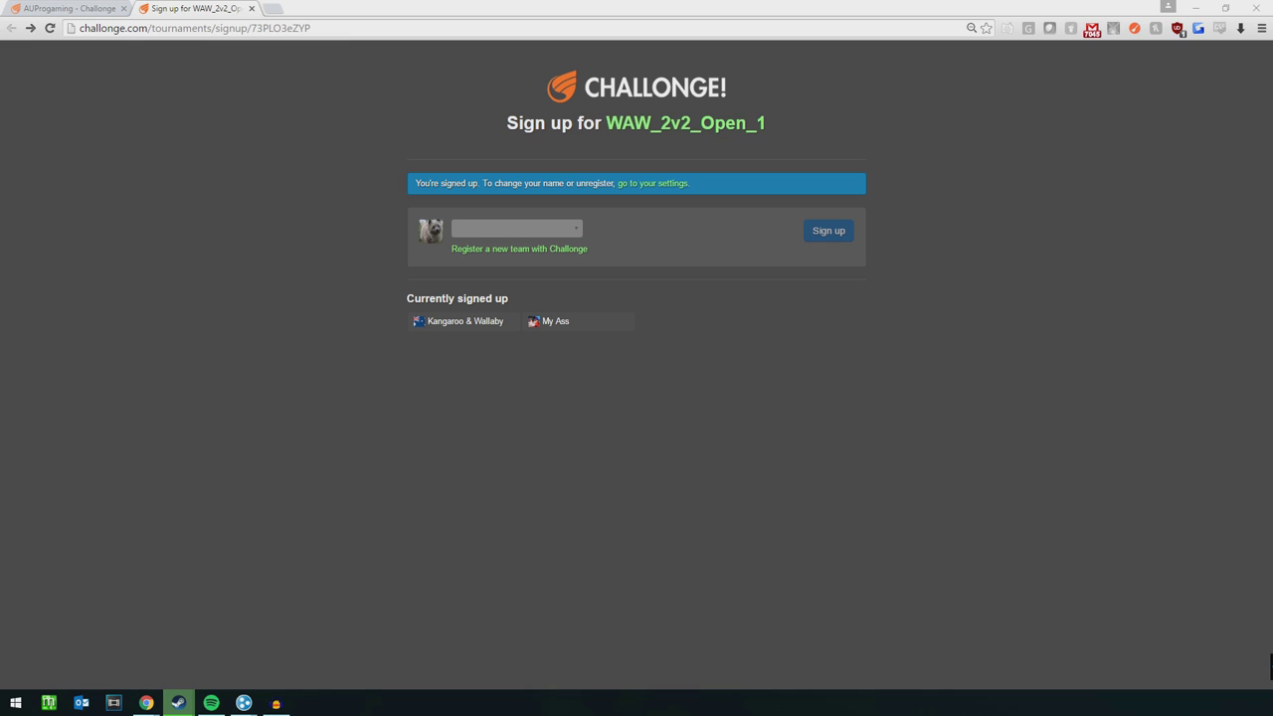
click(1075, 344)
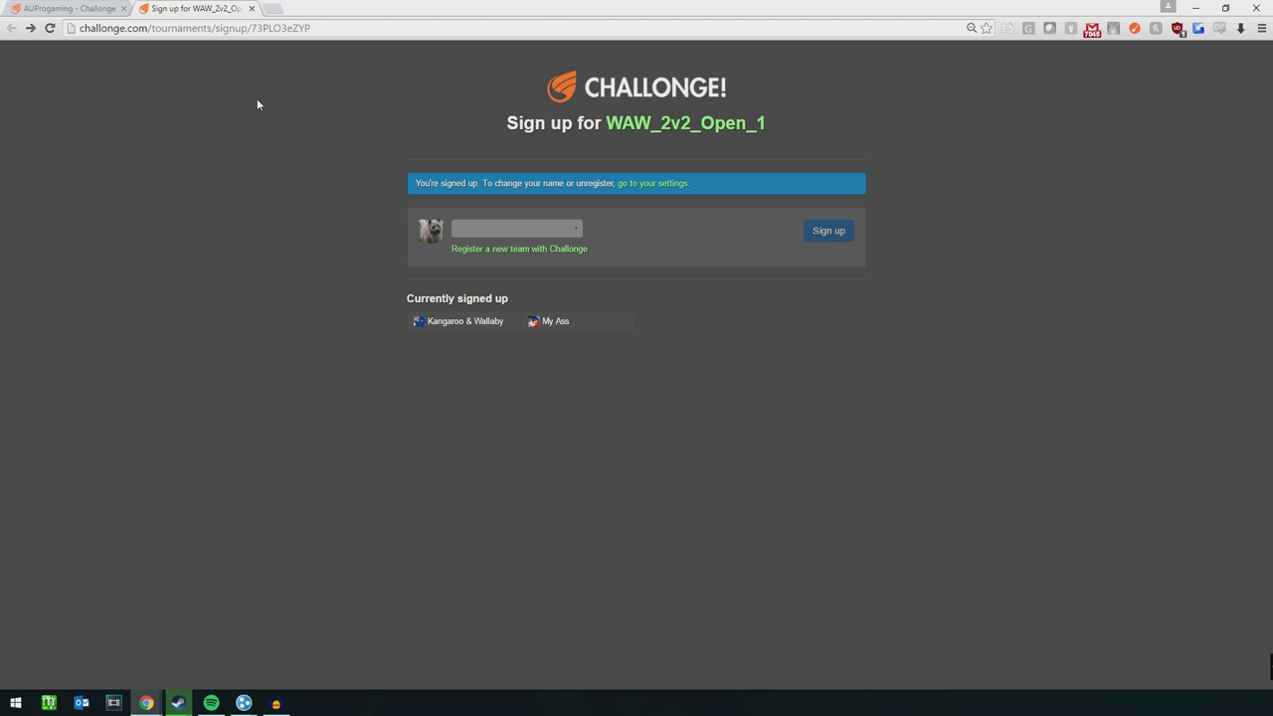
- Return to the WAW_2v2_Open_1 tournament page and read its full description, including the rules, game format, map list and settings
click(91, 9)
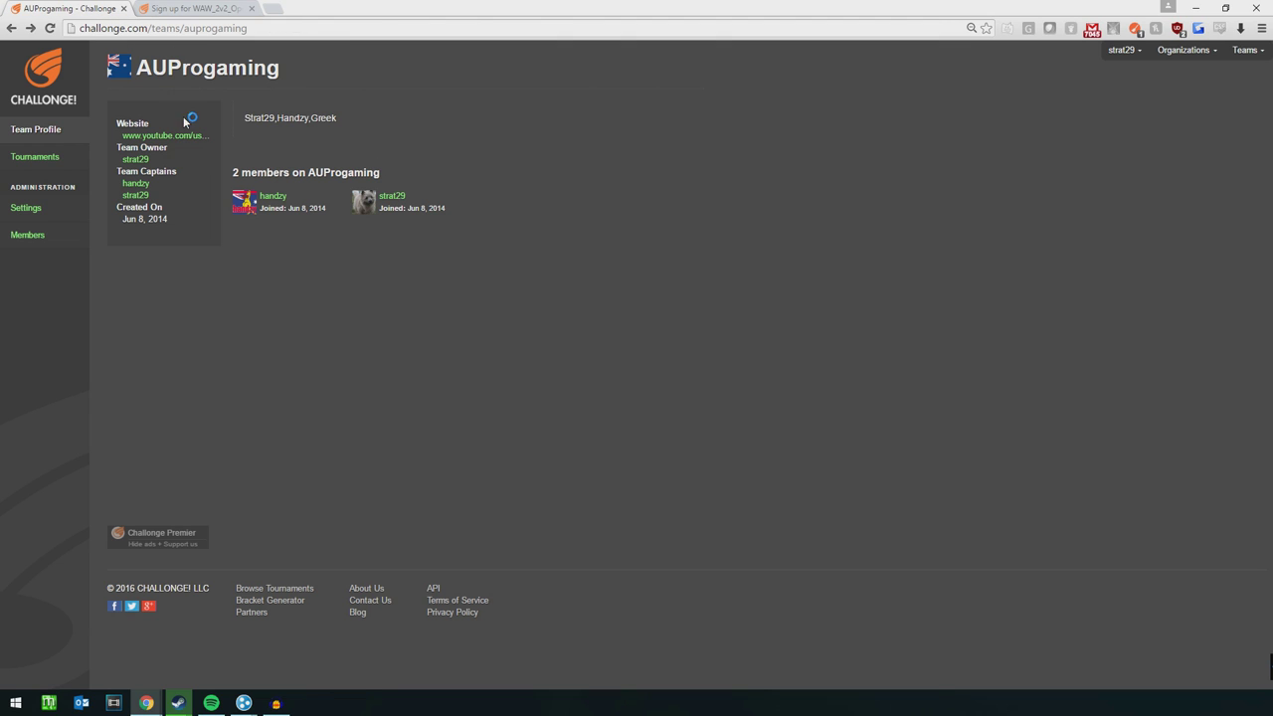
key(alt+Left)
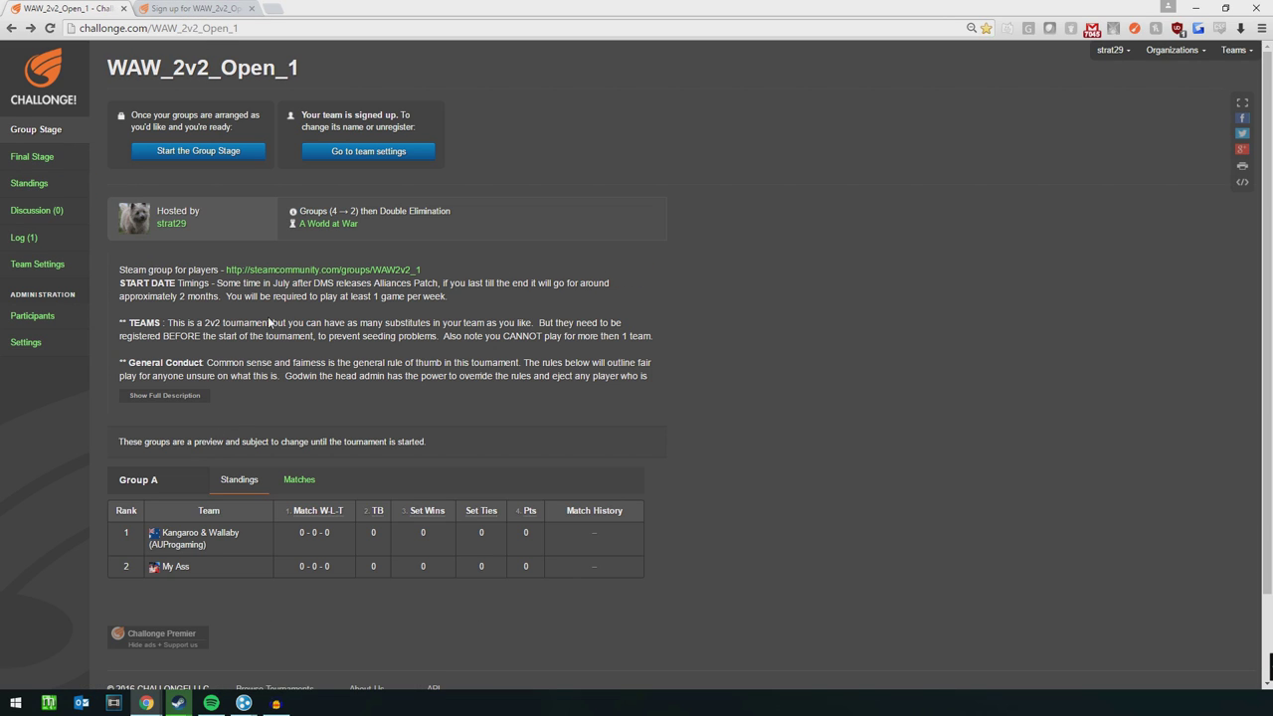
click(167, 394)
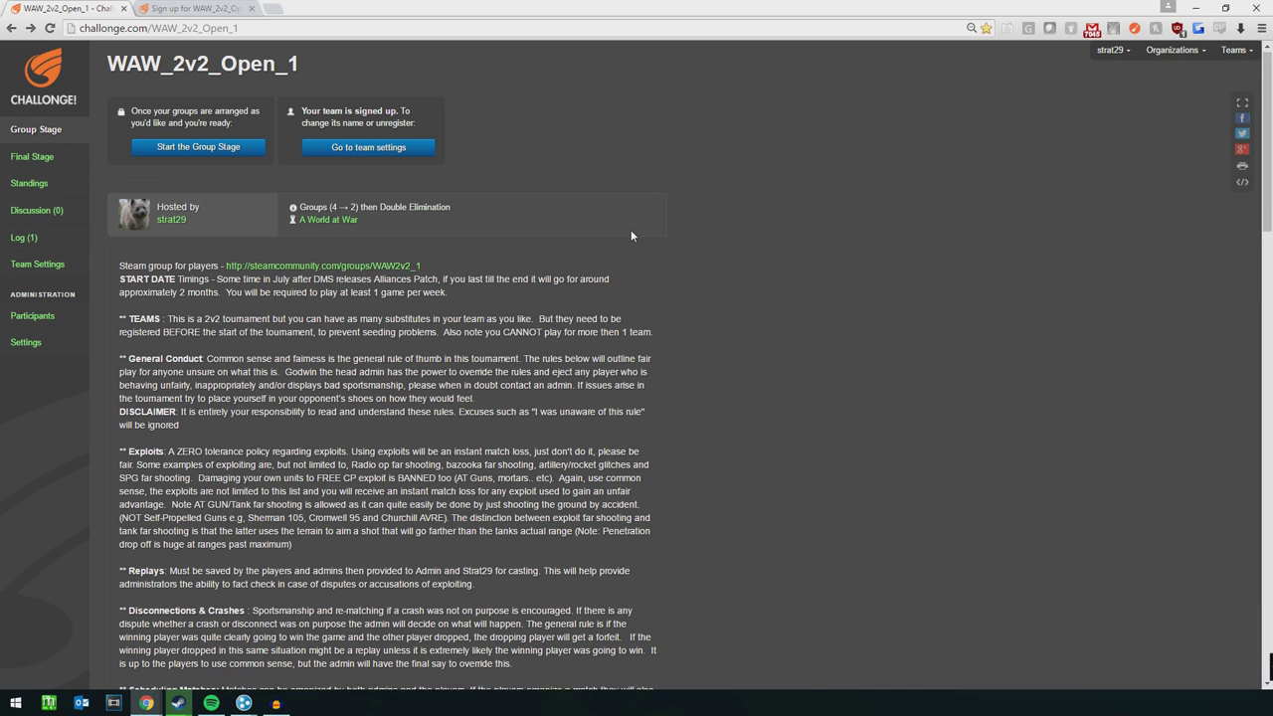
scroll(636, 236, down, 5)
scroll(692, 275, up, 4)
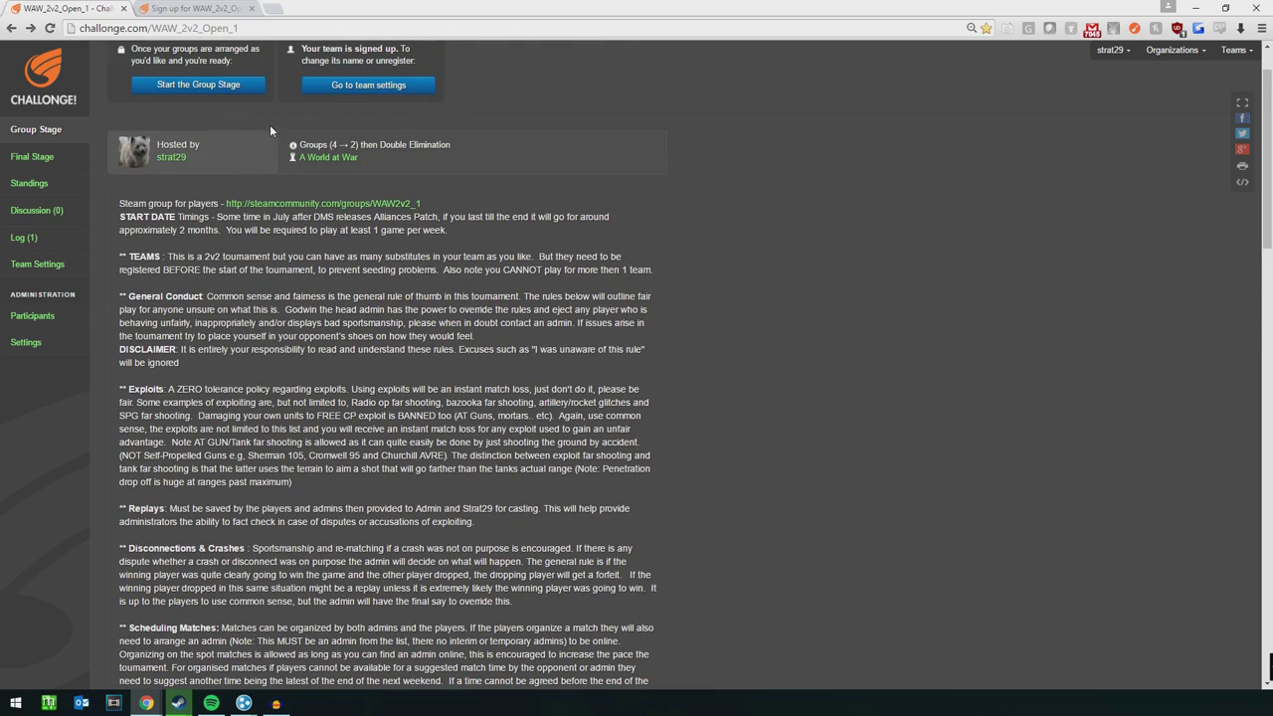
scroll(602, 218, down, 3)
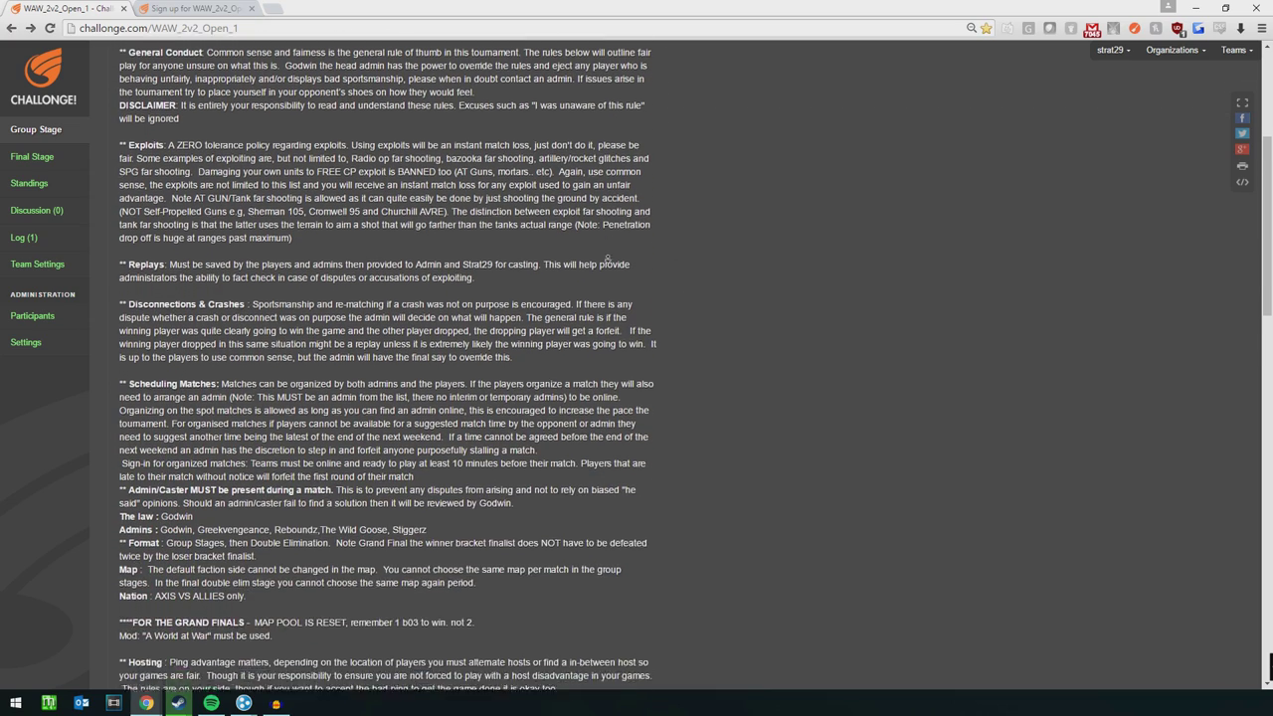
scroll(609, 263, down, 5)
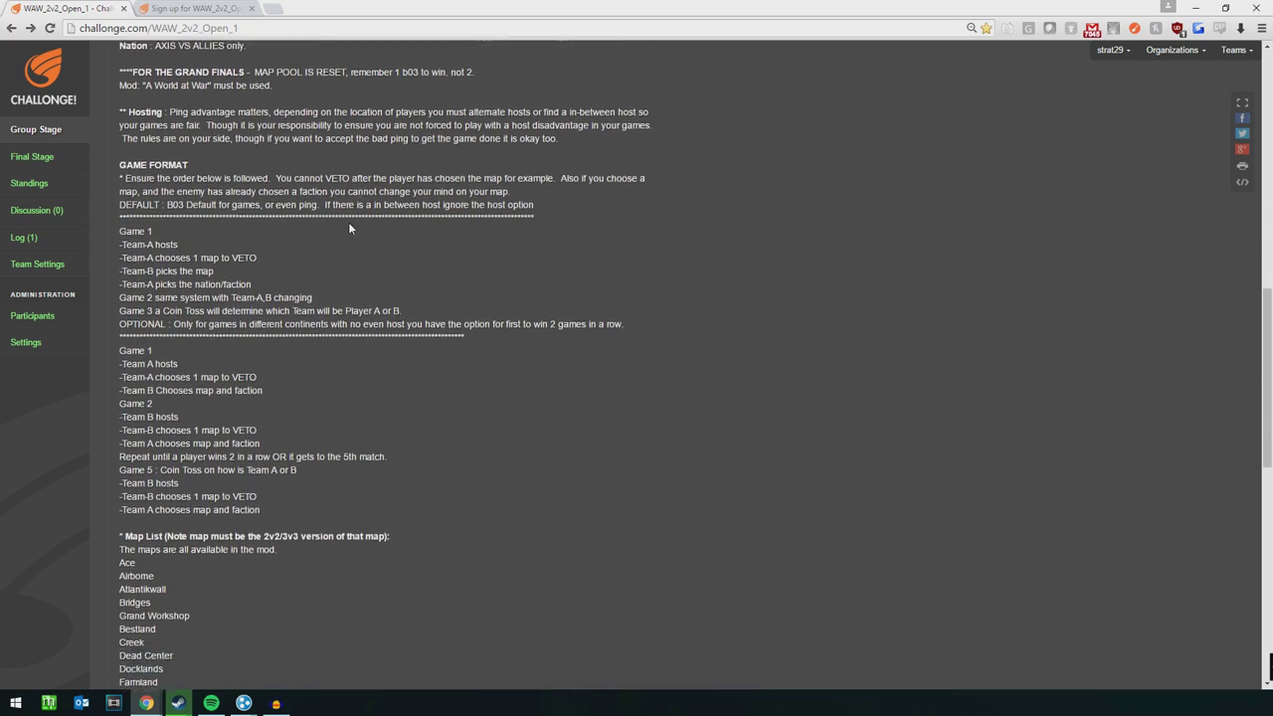
scroll(299, 298, down, 7)
scroll(804, 399, up, 4)
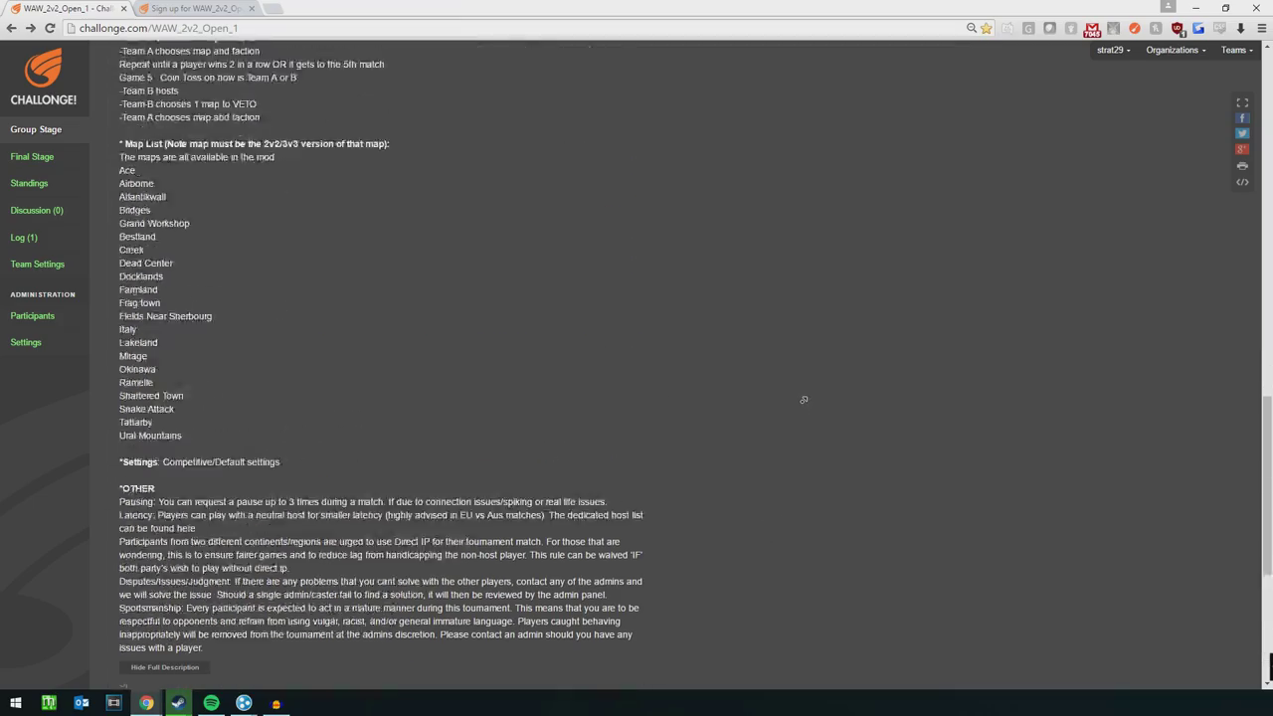
scroll(803, 398, up, 10)
scroll(400, 367, down, 8)
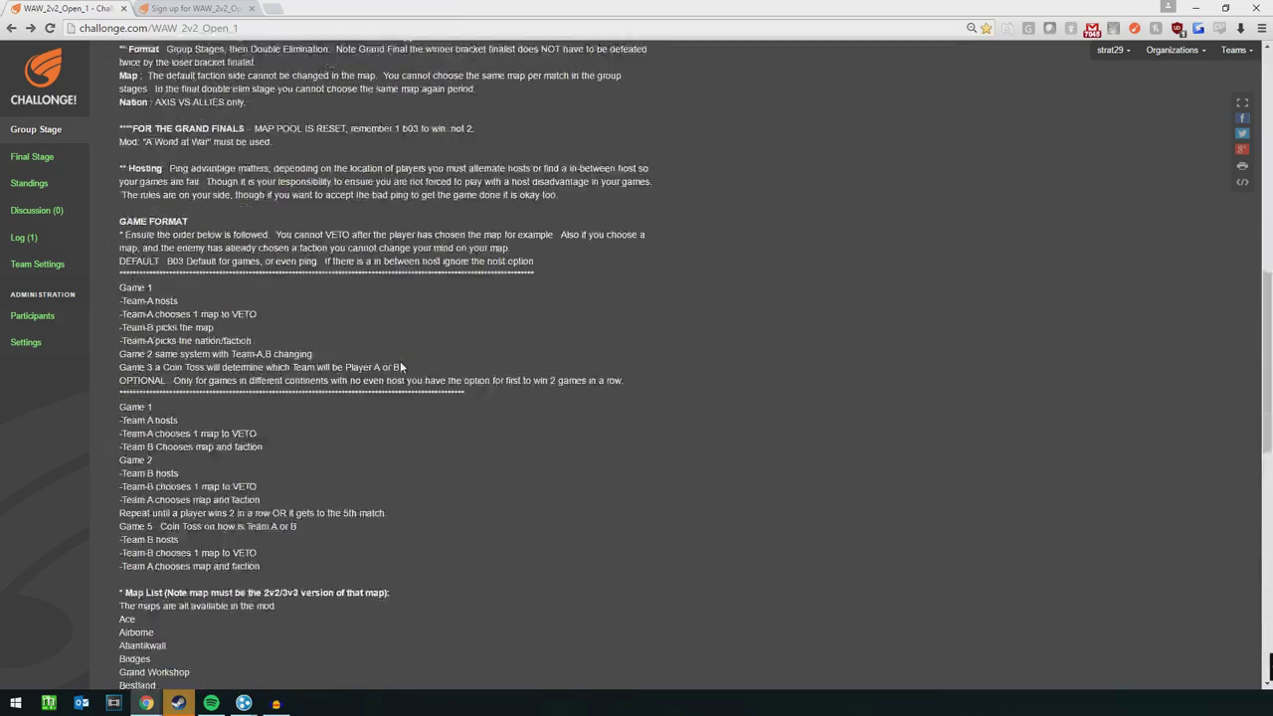
scroll(401, 366, down, 6)
scroll(690, 351, up, 12)
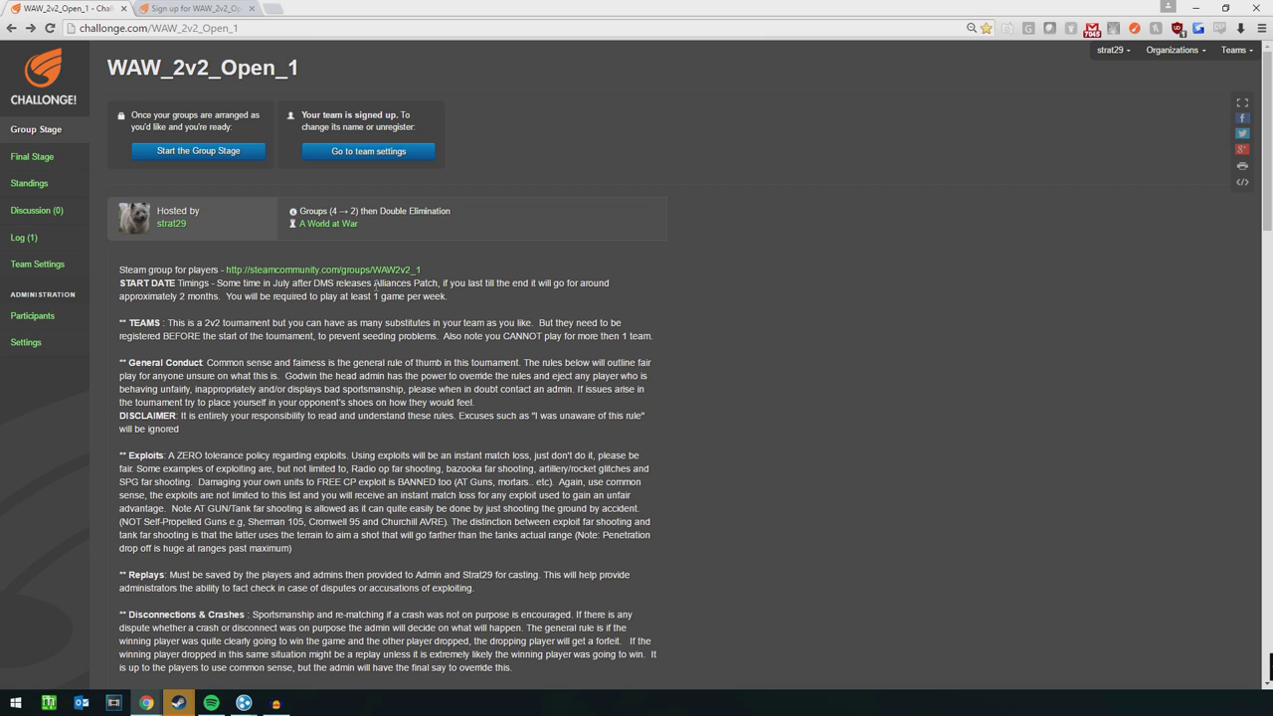
- Visit the tournaments list briefly, reopen the WAW_2v2_Open_1 page and skim its expanded description again
key(alt+Left)
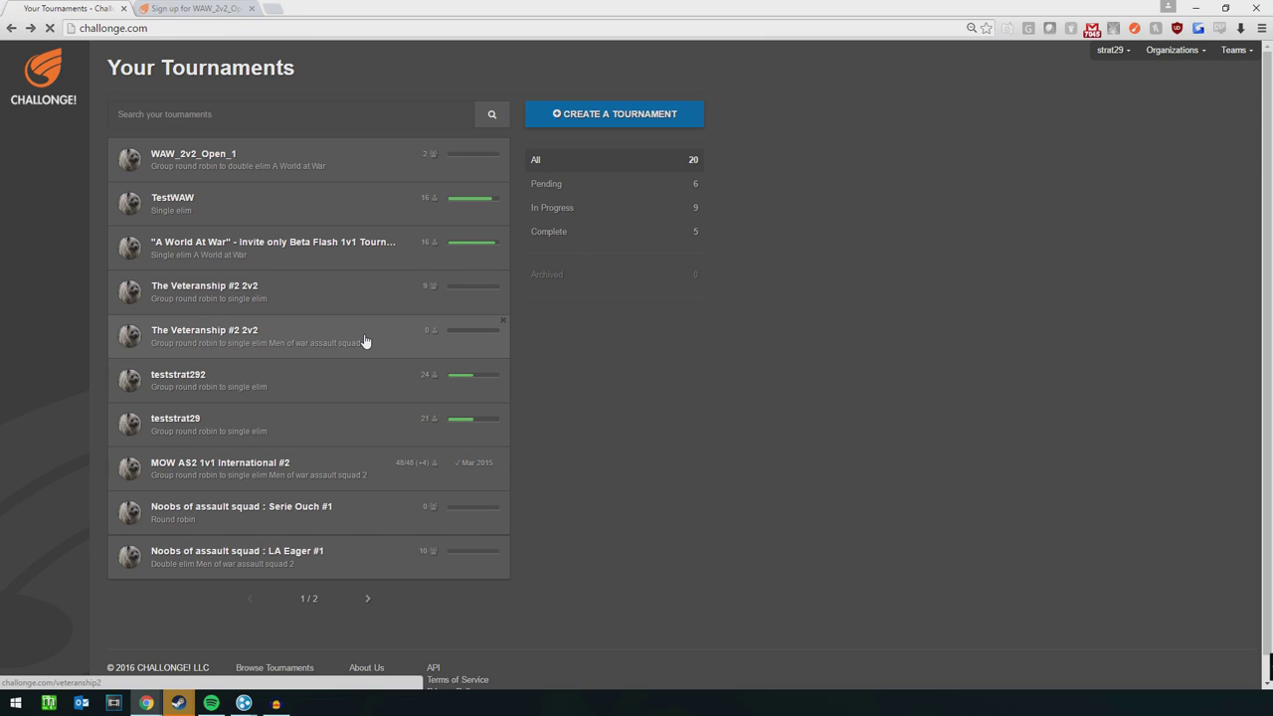
key(alt+Right)
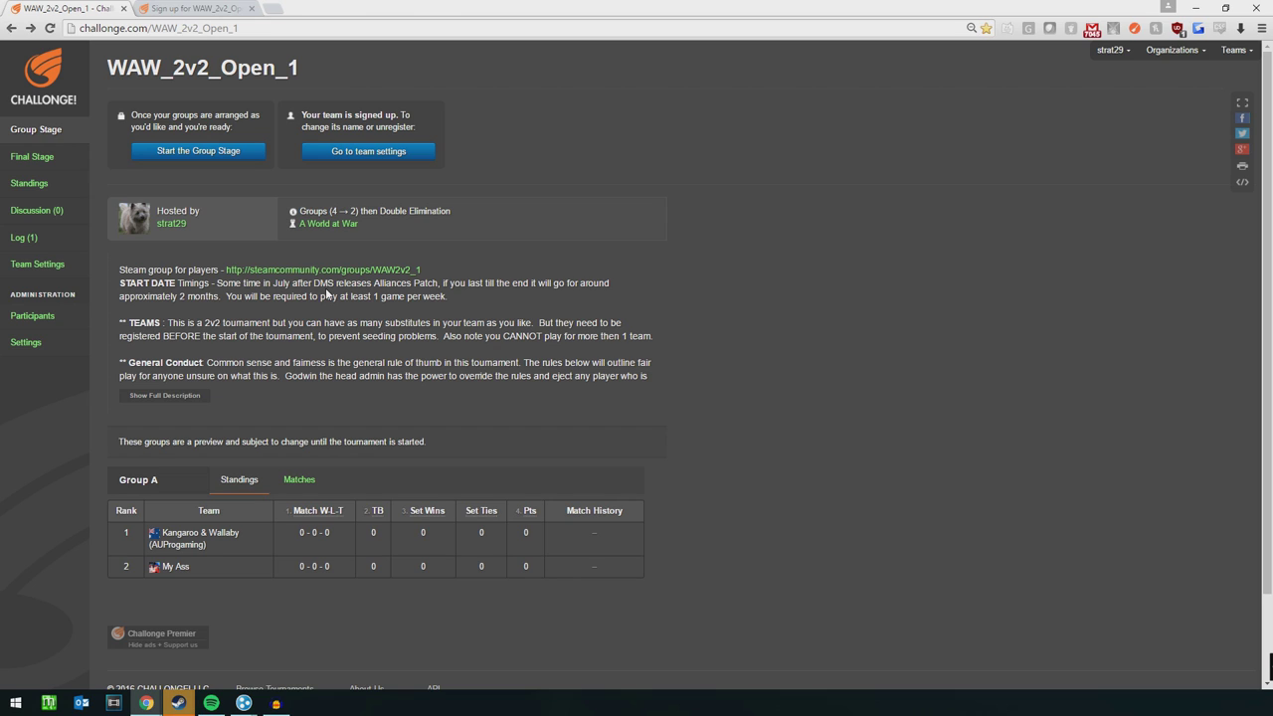
click(167, 395)
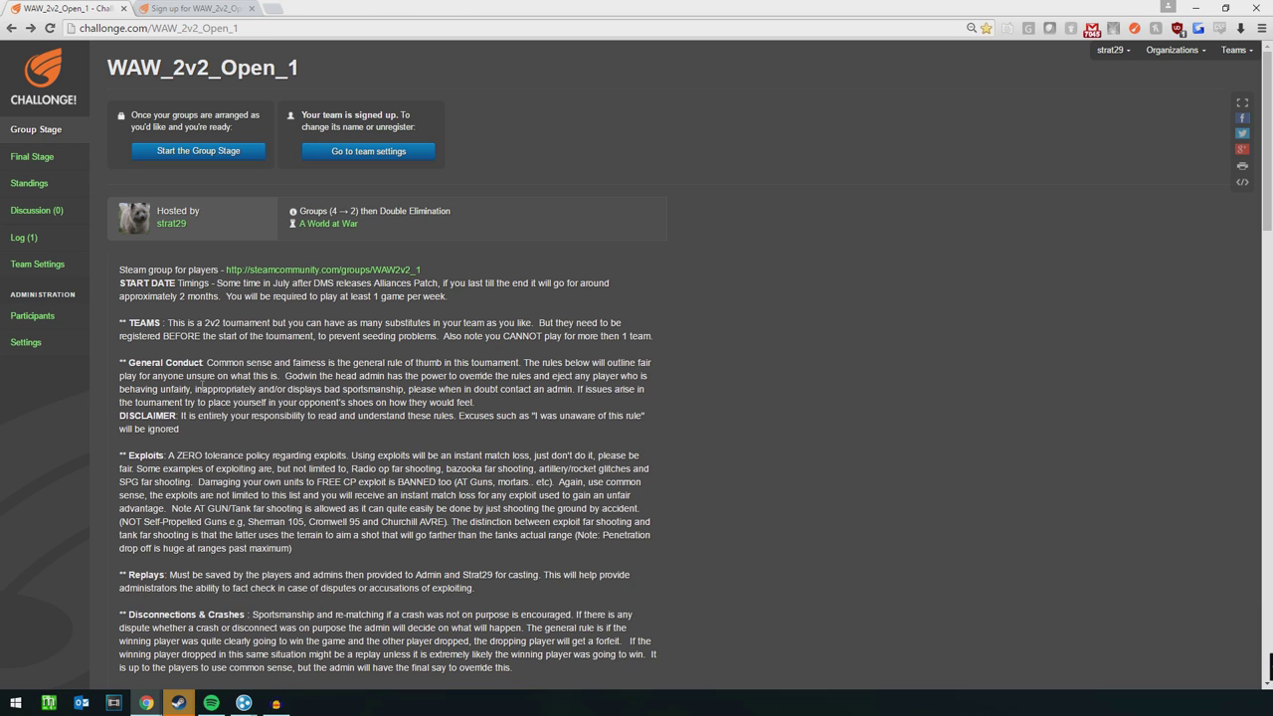
scroll(768, 390, down, 5)
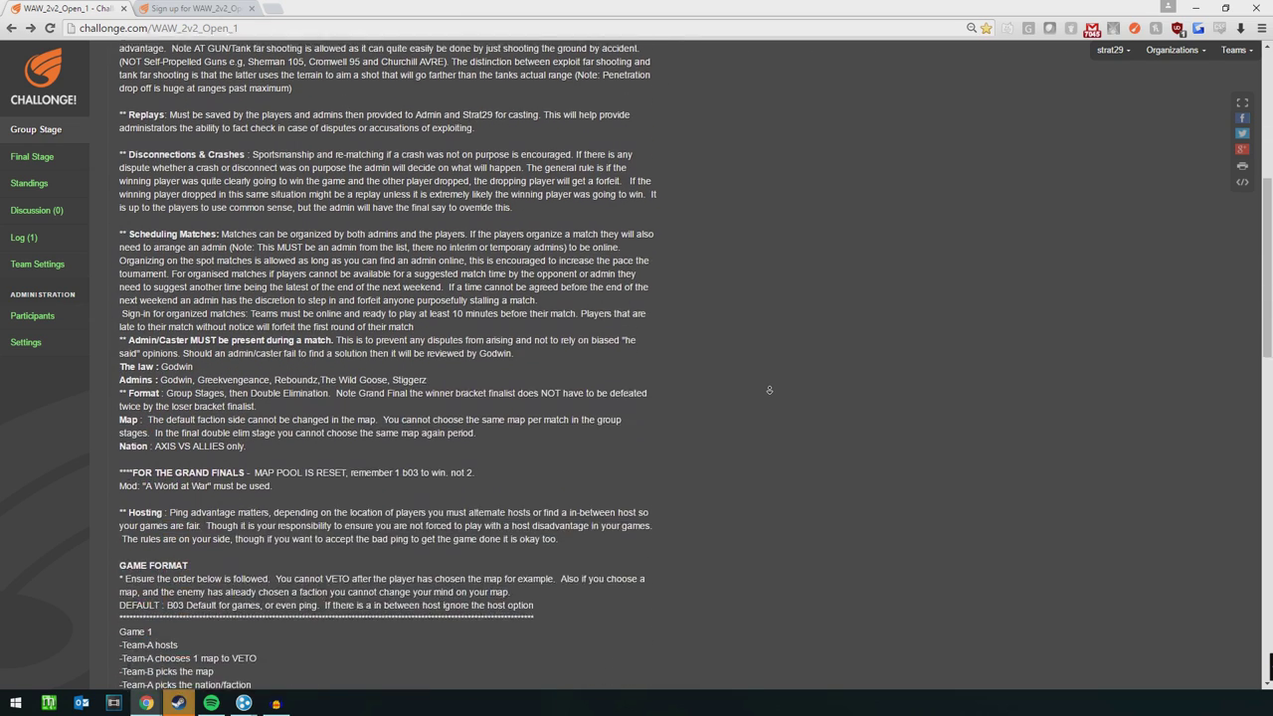
scroll(769, 390, down, 5)
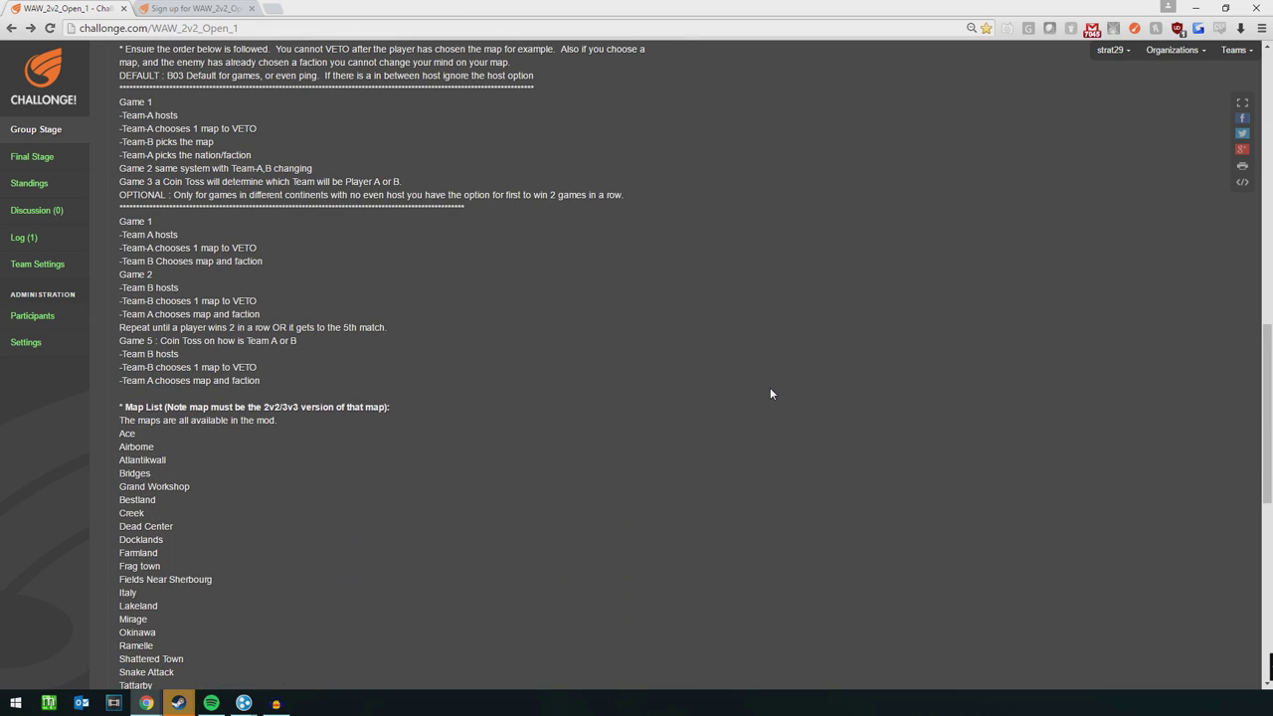
scroll(839, 357, up, 10)
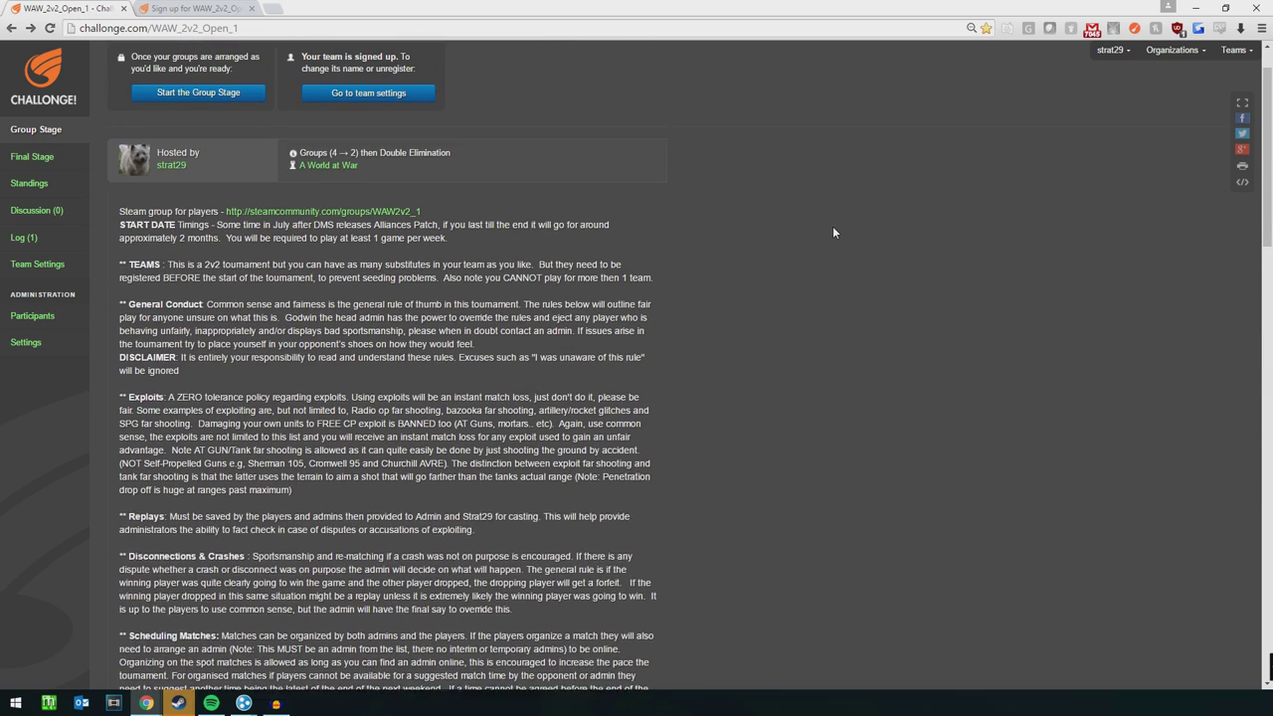